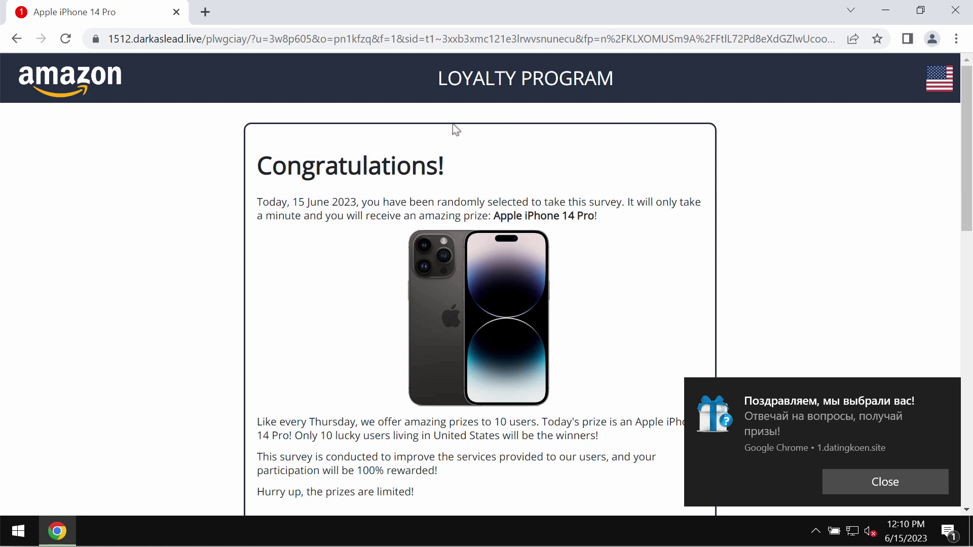
- Navigate Chrome to combocleaner.com via the address bar, then minimize the browser
click(609, 47)
text(c)
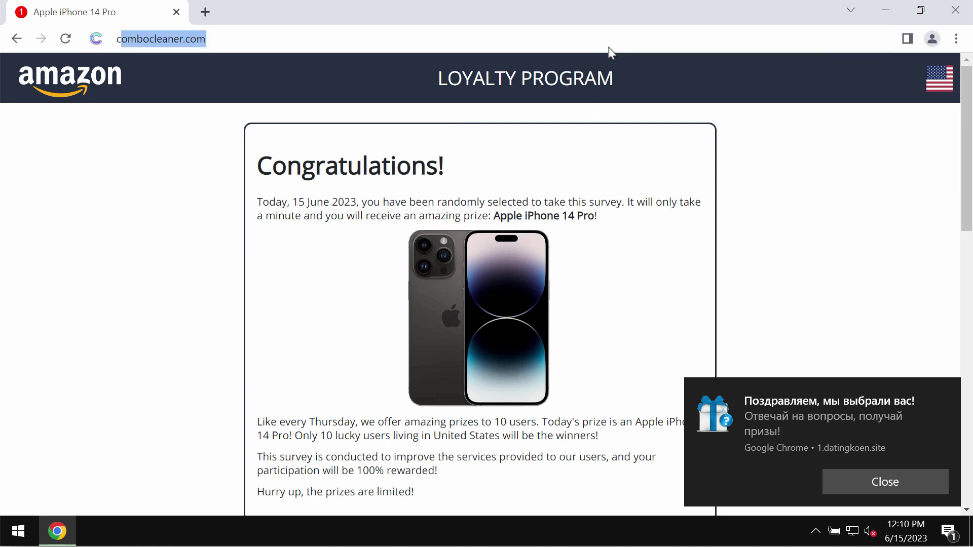
key(Return)
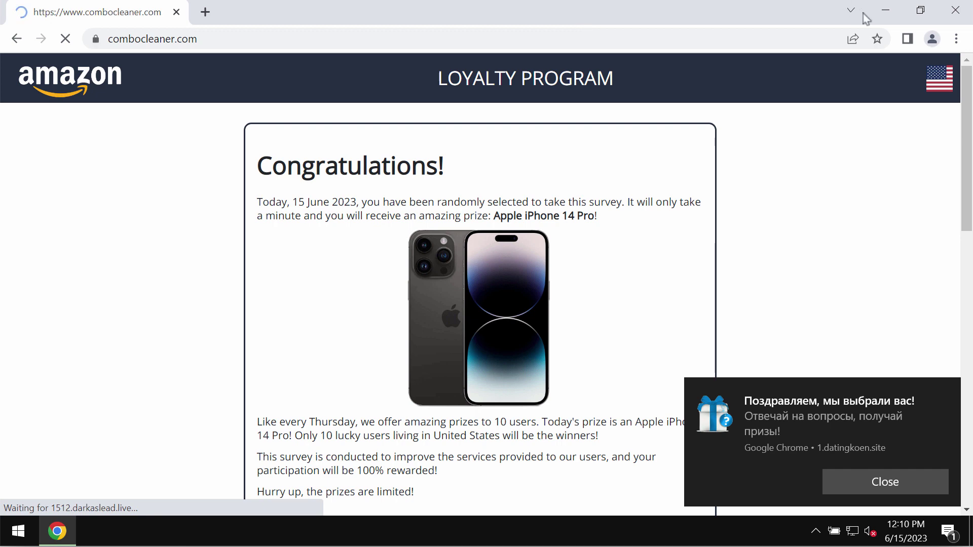
click(893, 15)
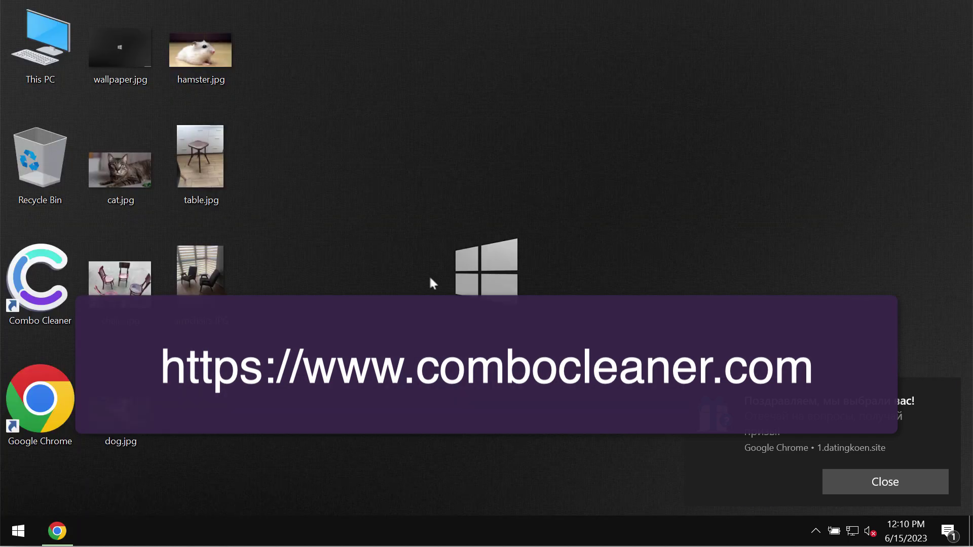
- Launch Combo Cleaner from its desktop icon, opening the Dashboard with Quick Scan selected
click(60, 286)
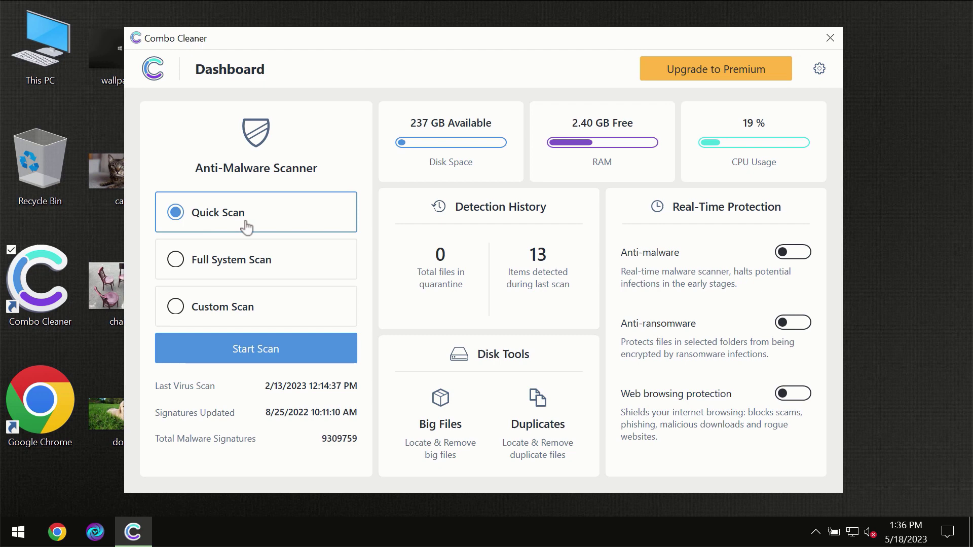
- Start a Quick Scan from the Combo Cleaner Dashboard
click(250, 356)
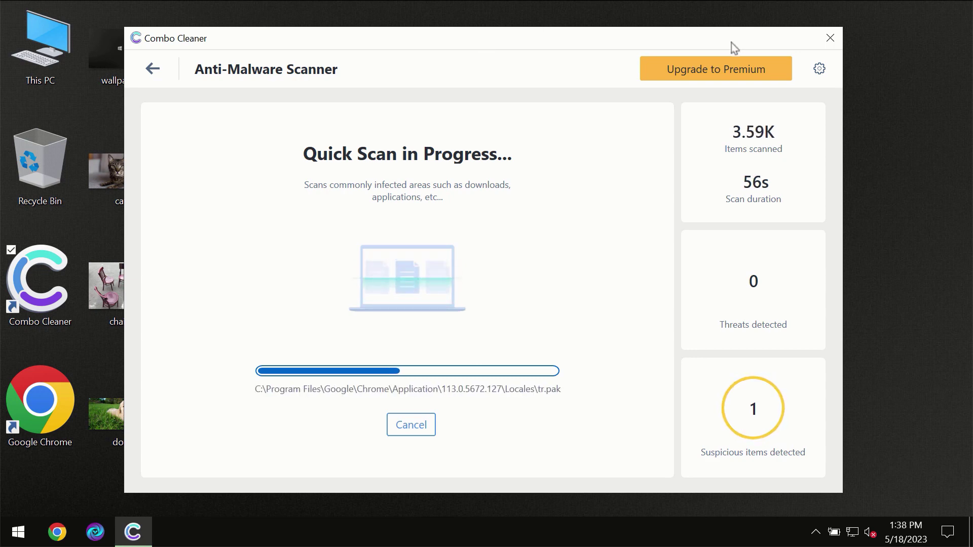
- View the Anti-Ransomware settings tab, then return to the Dashboard while scanning
click(824, 71)
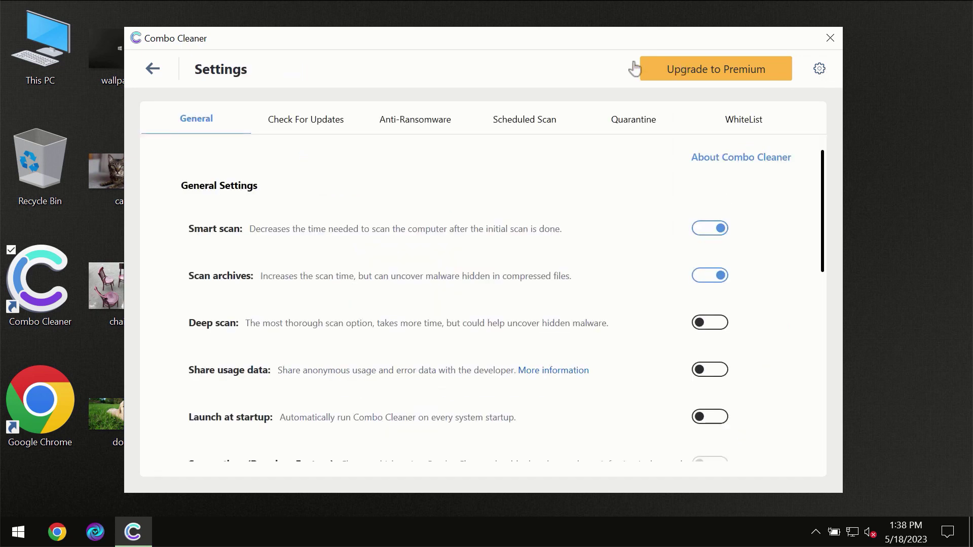
click(410, 127)
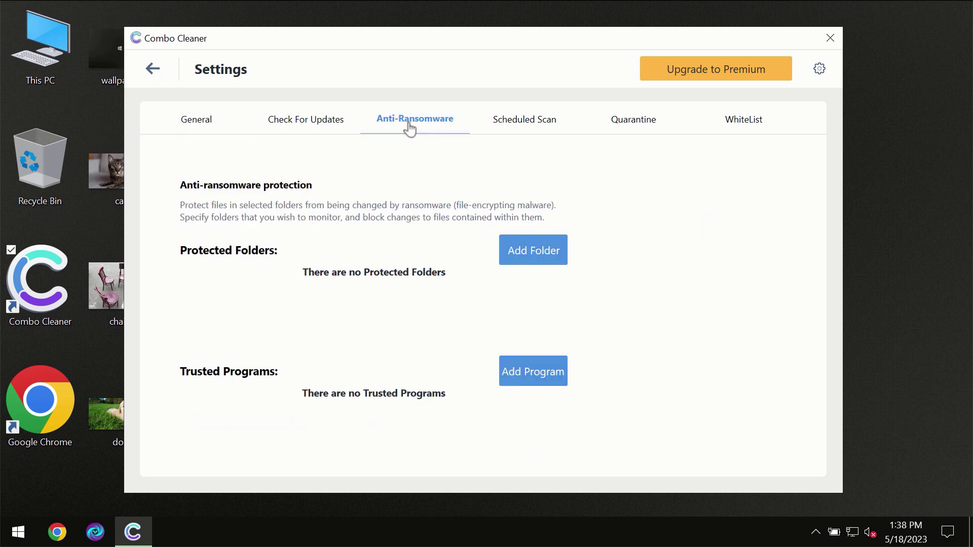
click(152, 70)
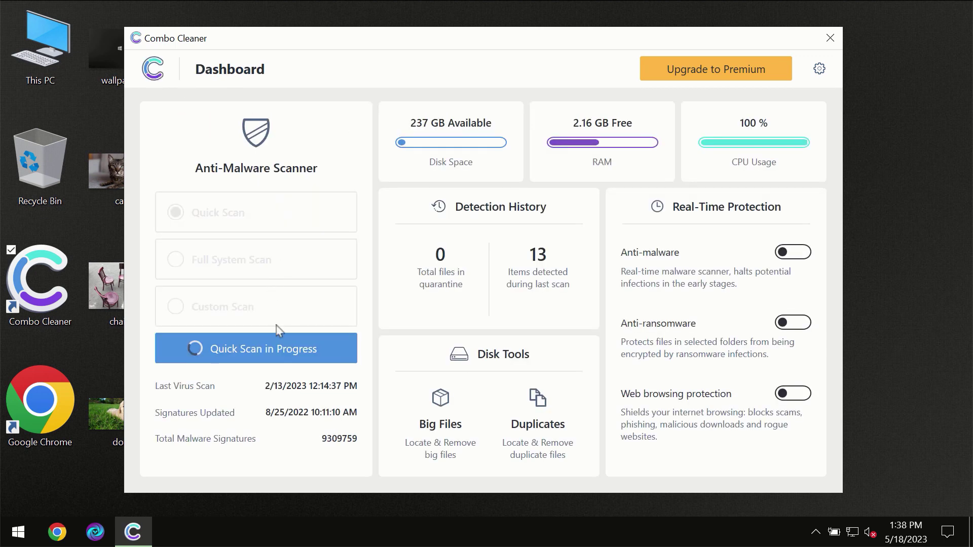
- View the finished scan's awejx.eastfeukufunde.com adware result and open the Upgrade to Premium page
click(280, 356)
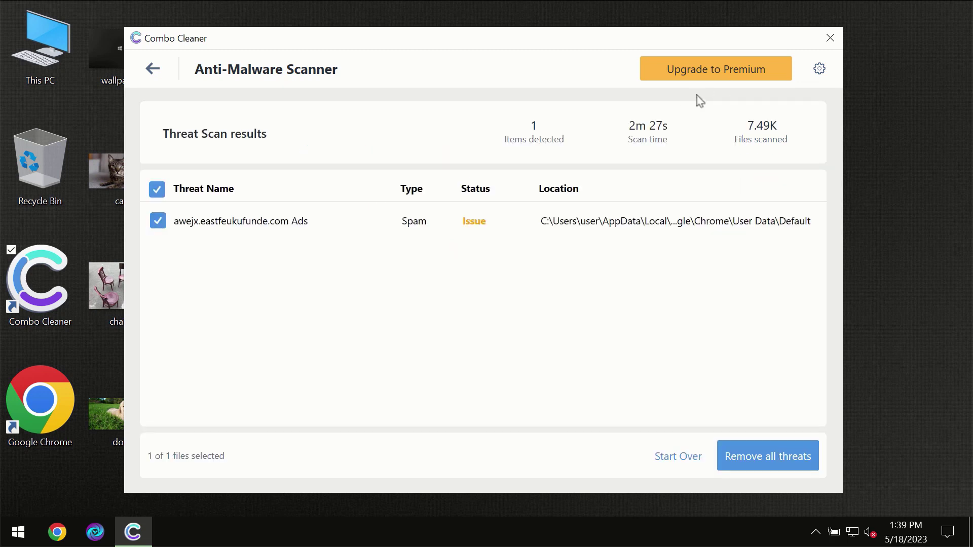
click(700, 71)
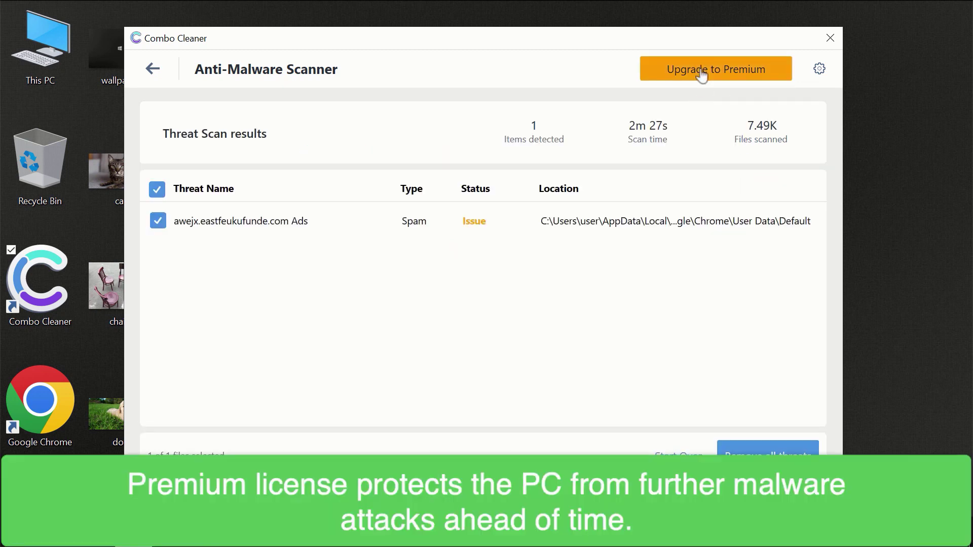